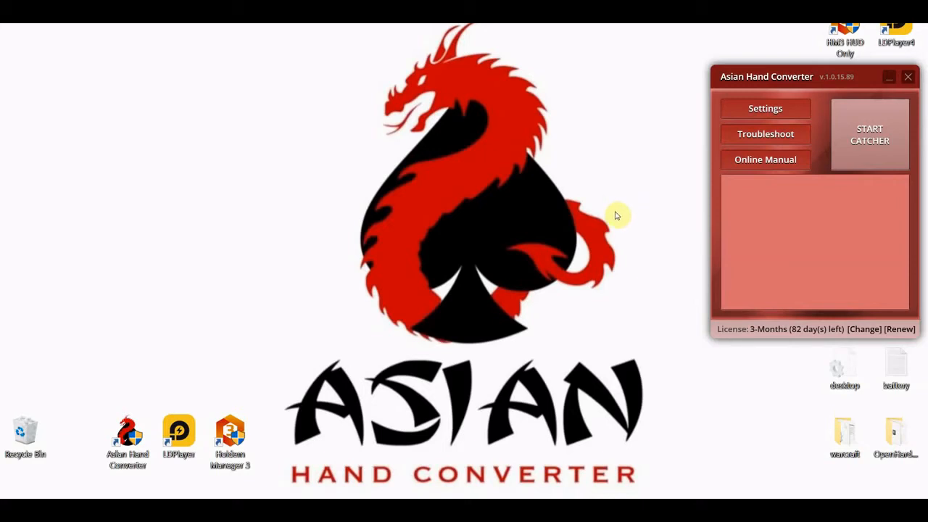
# Step: Apply the Asian Hand Converter settings with HM3 as the database and Asian Poker Clubs as the output format
pyautogui.doubleClick(185, 435)
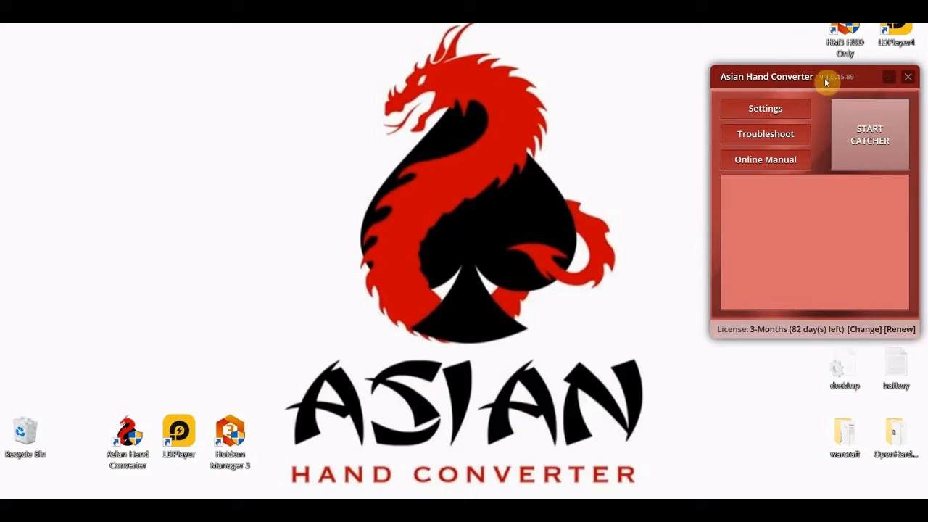
pyautogui.moveTo(827, 82); pyautogui.dragTo(779, 87)
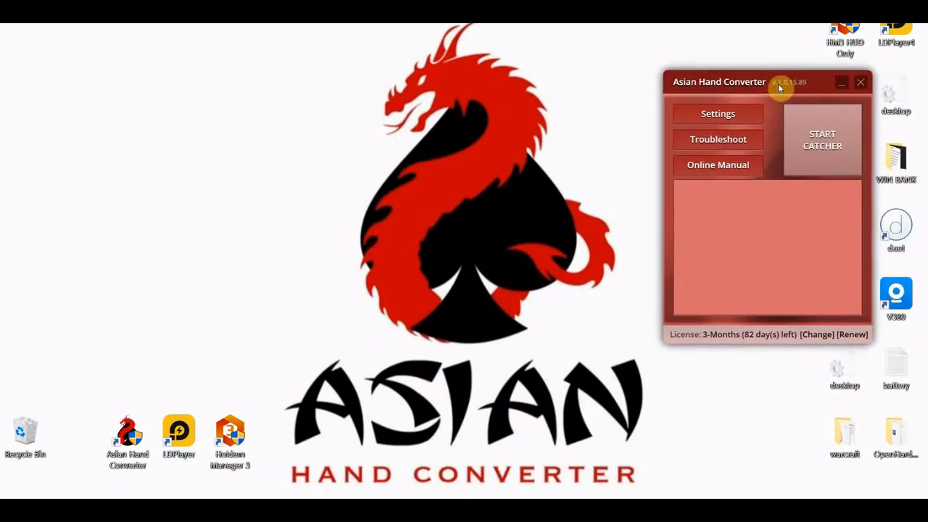
pyautogui.click(734, 116)
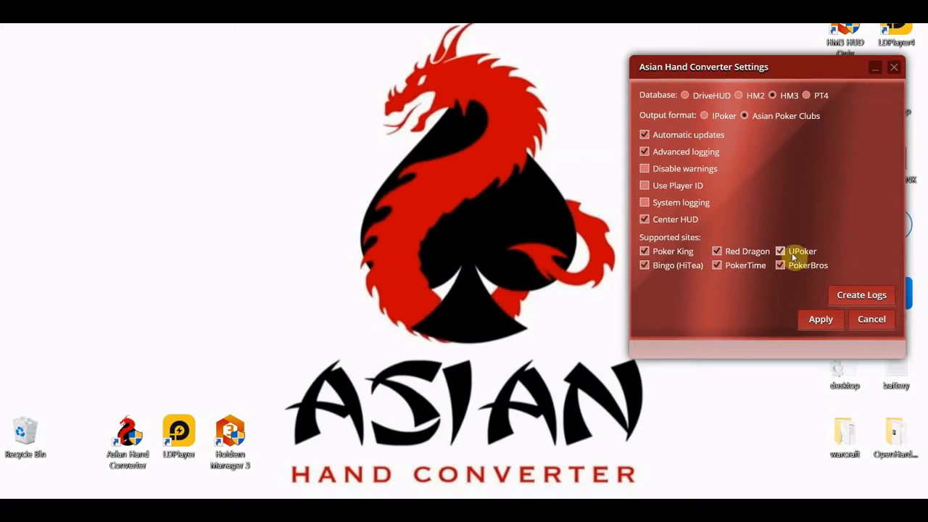
pyautogui.click(821, 321)
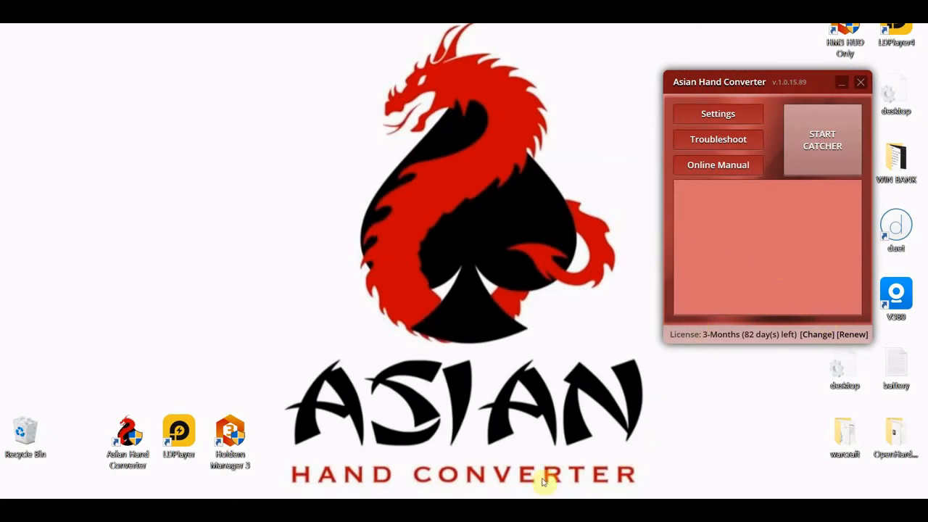
# Step: Switch to Holdem Manager 3, add RedDragon to the active poker sites and auto-detect its import folder
pyautogui.click(512, 509)
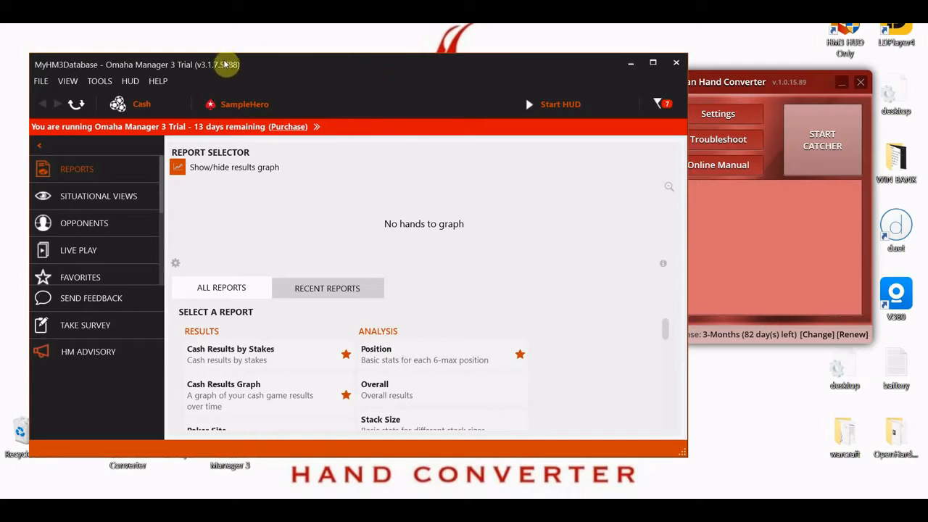
pyautogui.click(97, 83)
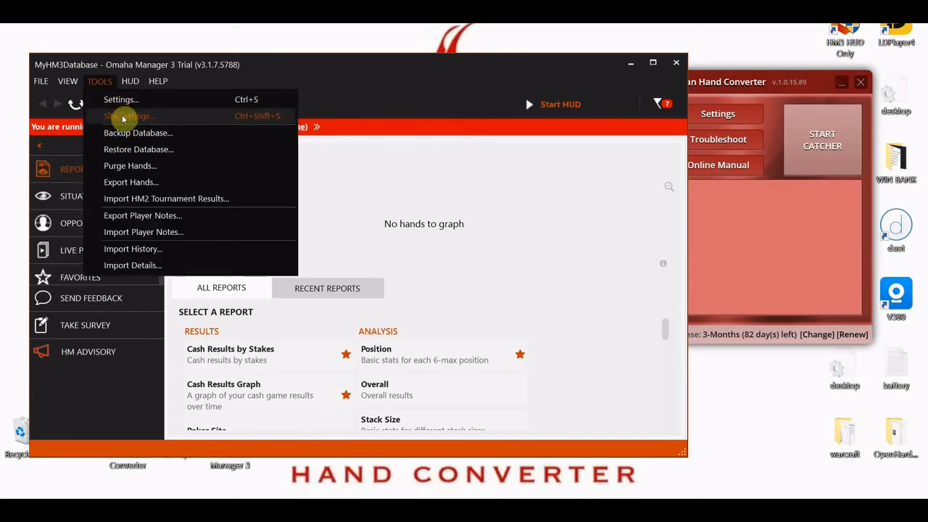
pyautogui.click(123, 118)
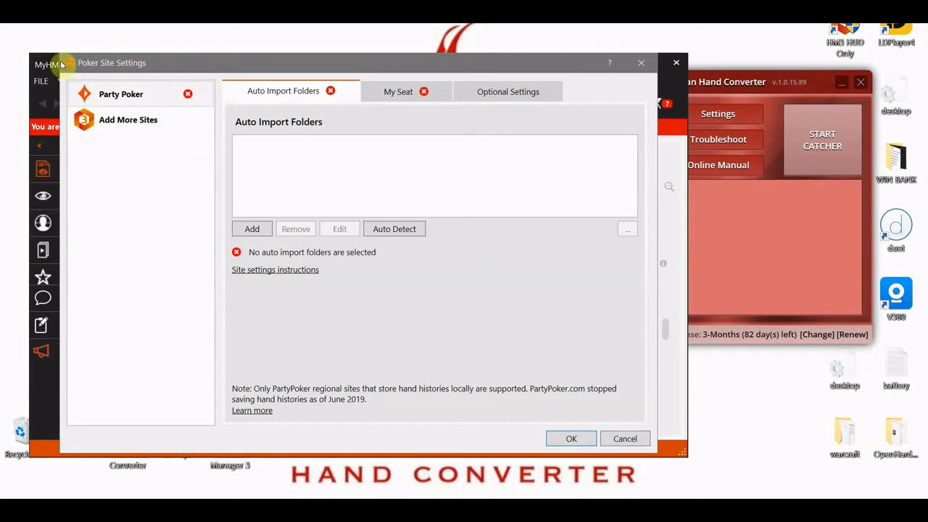
pyautogui.click(144, 132)
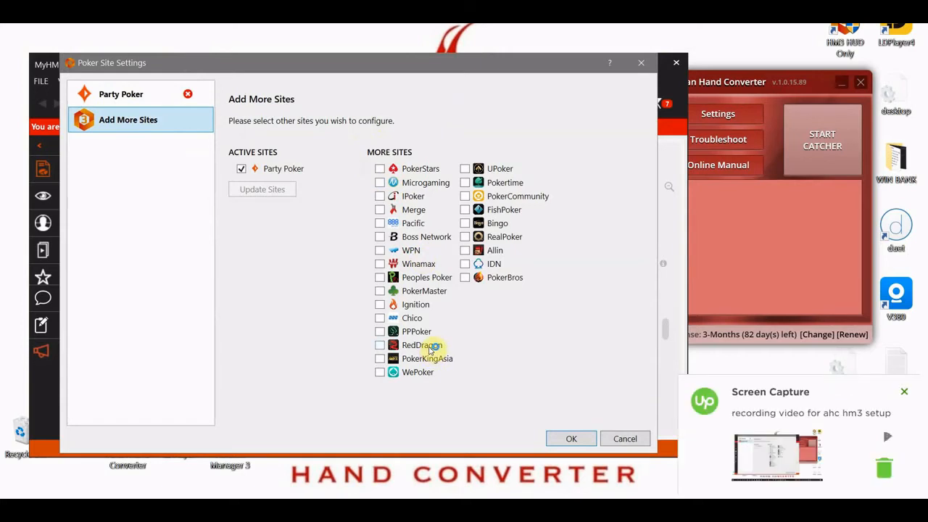
pyautogui.click(906, 391)
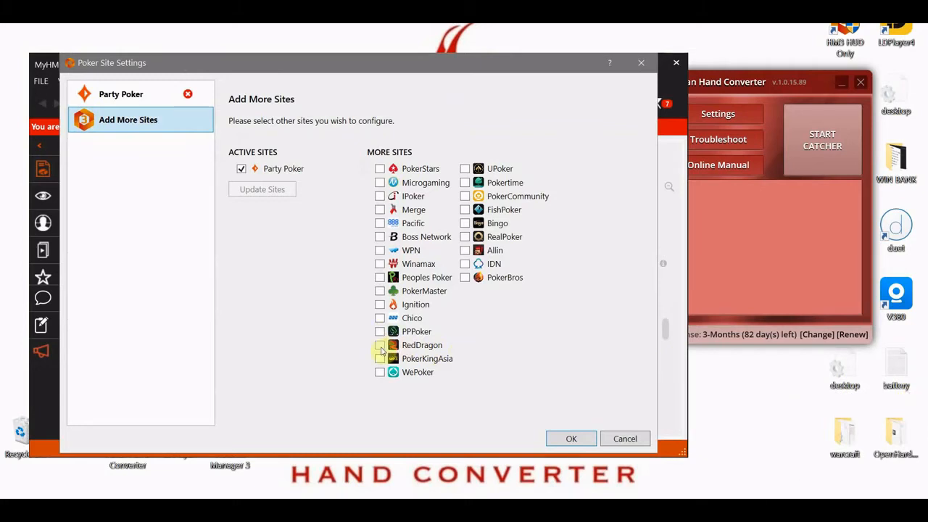
pyautogui.click(379, 346)
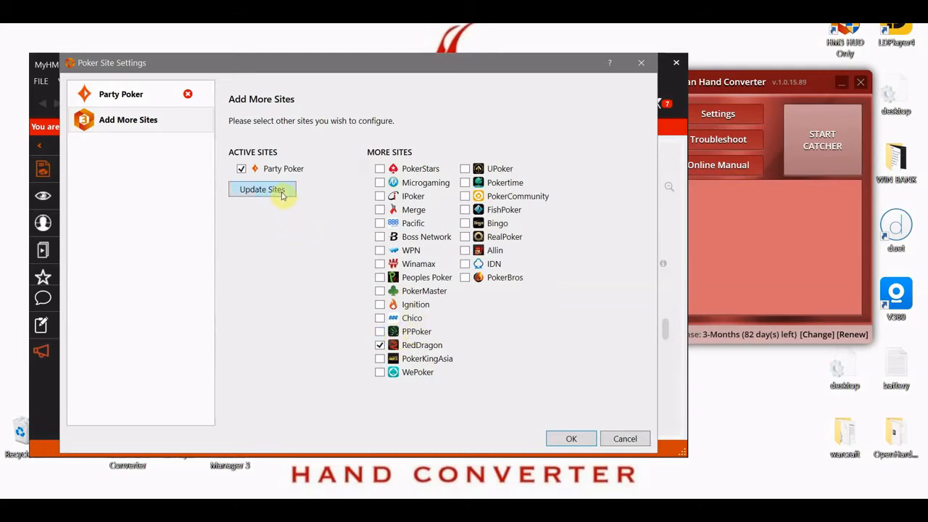
pyautogui.click(283, 192)
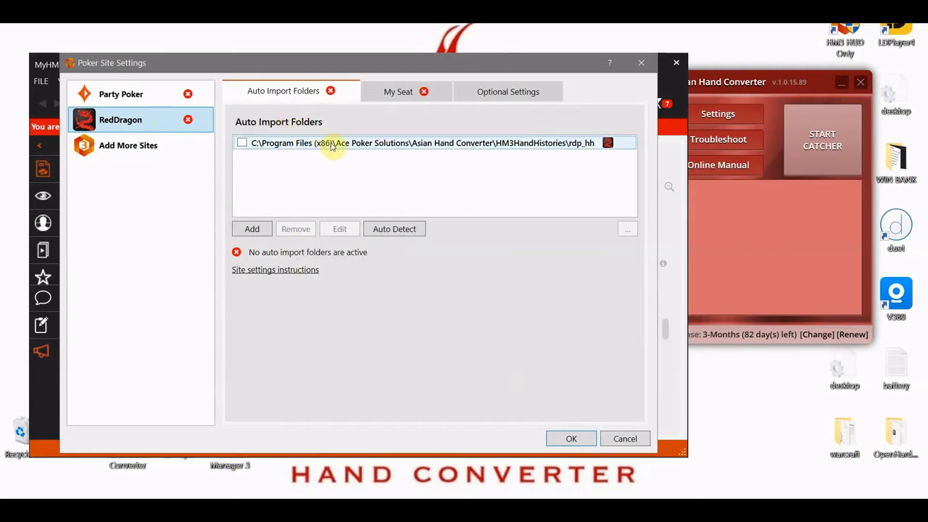
pyautogui.click(546, 142)
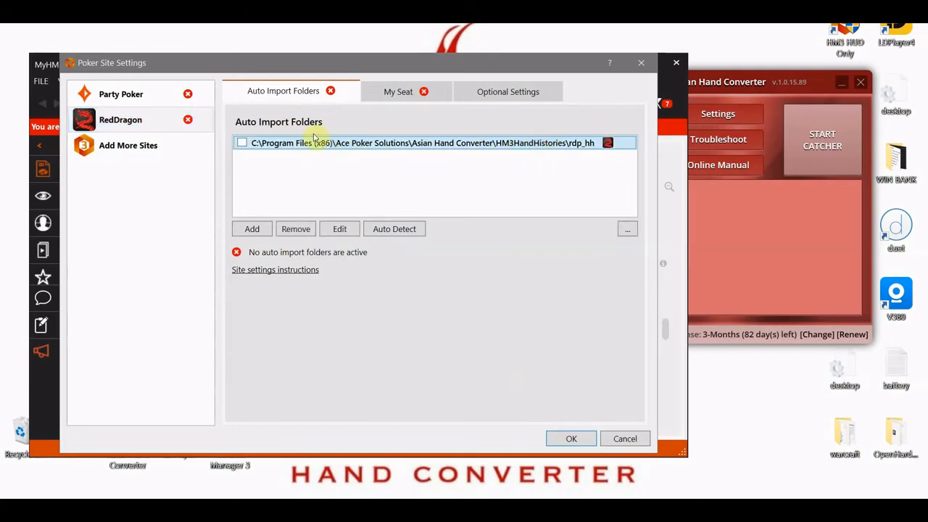
pyautogui.click(399, 231)
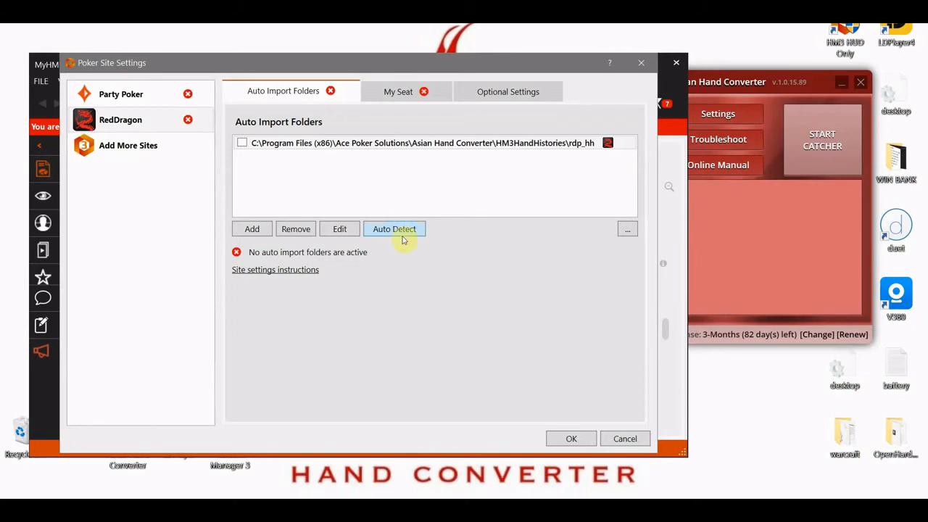
pyautogui.click(253, 229)
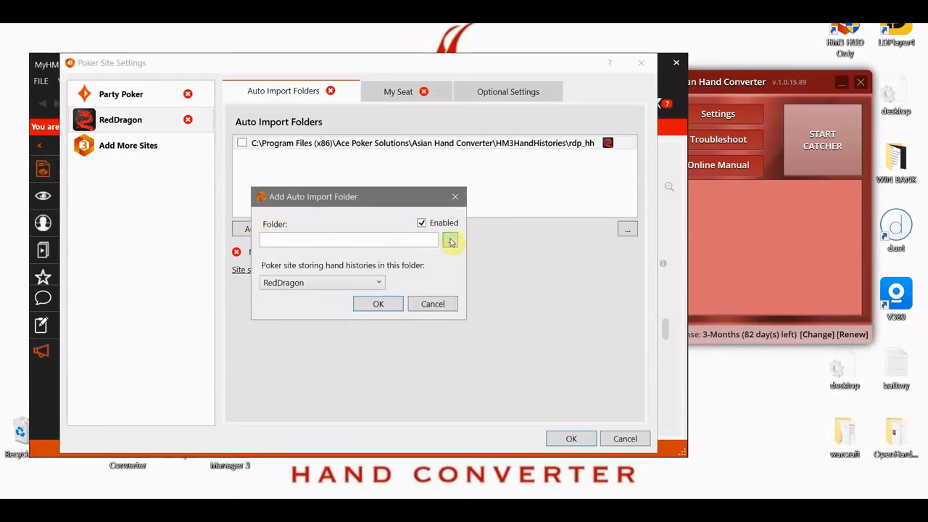
pyautogui.click(450, 244)
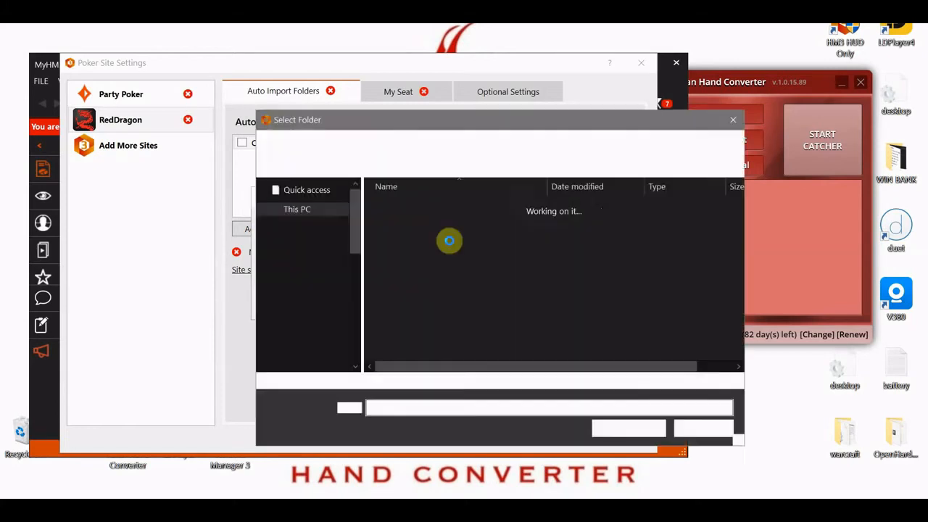
pyautogui.moveTo(400, 135); pyautogui.dragTo(357, 183)
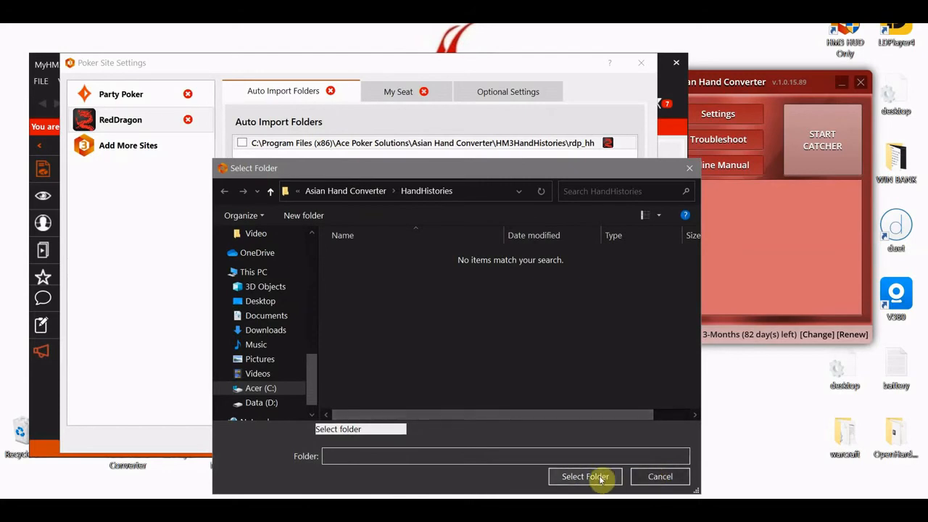
pyautogui.click(658, 480)
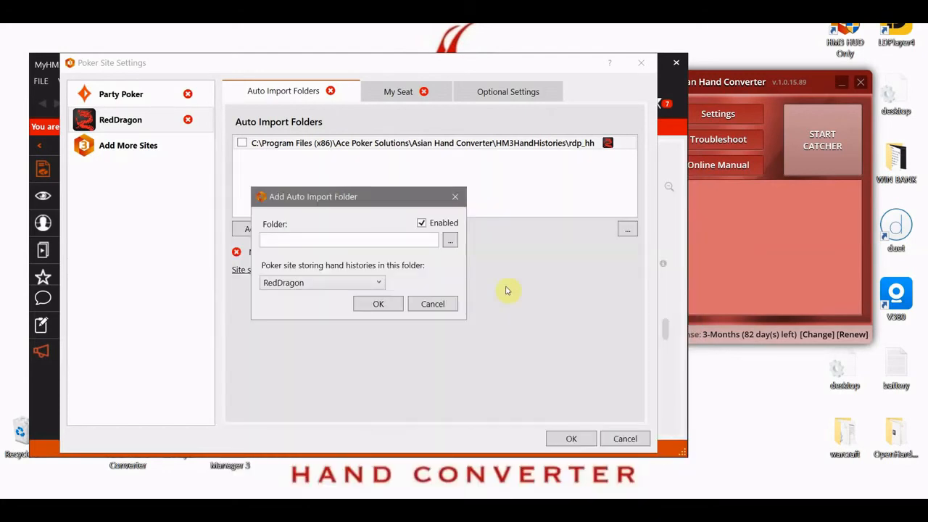
pyautogui.click(377, 305)
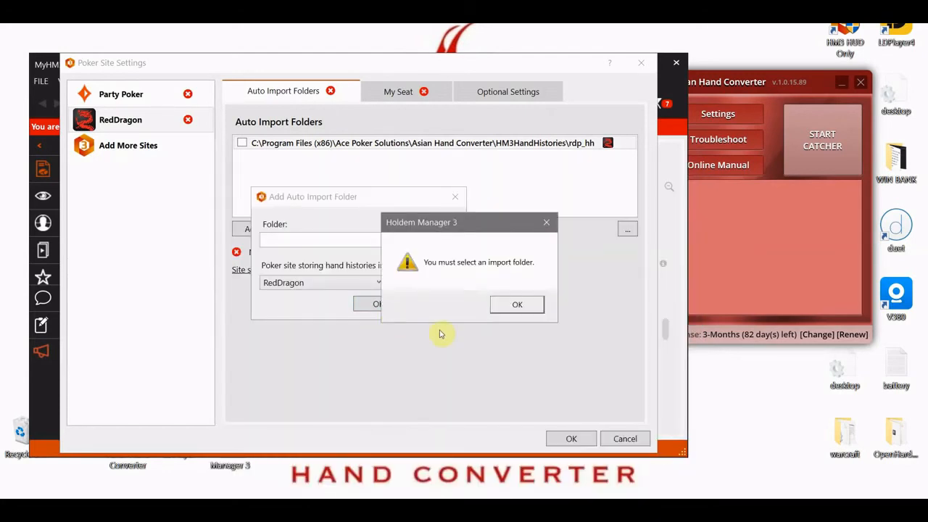
pyautogui.click(535, 303)
pyautogui.click(445, 305)
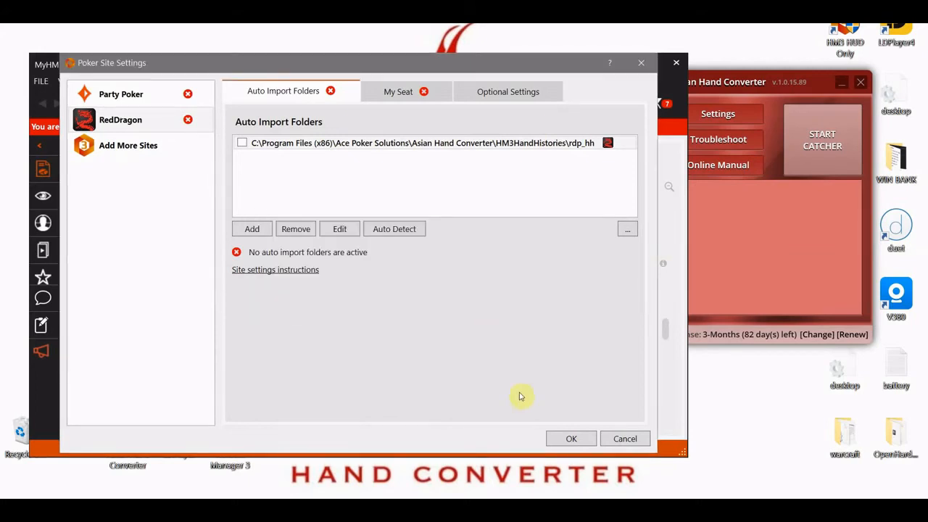
# Step: Save the poker site settings and start the catcher in Asian Hand Converter
pyautogui.click(573, 440)
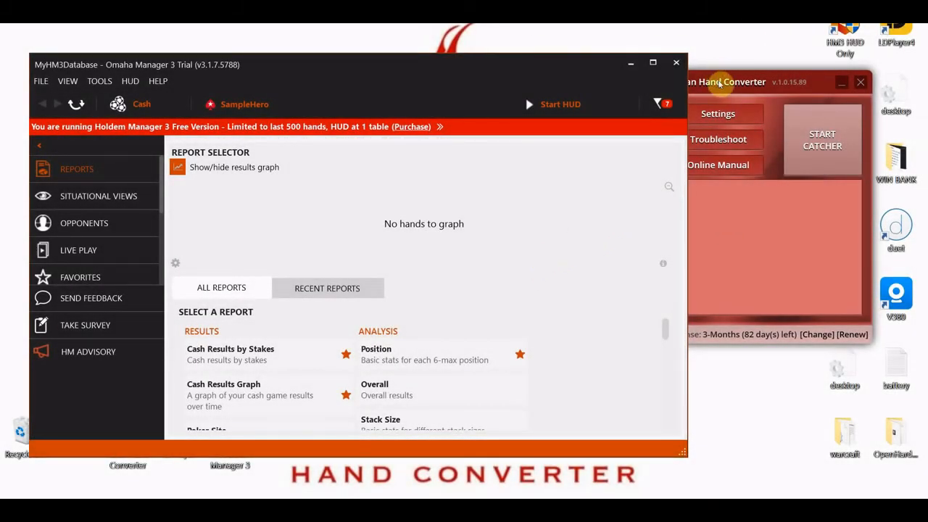
pyautogui.click(721, 82)
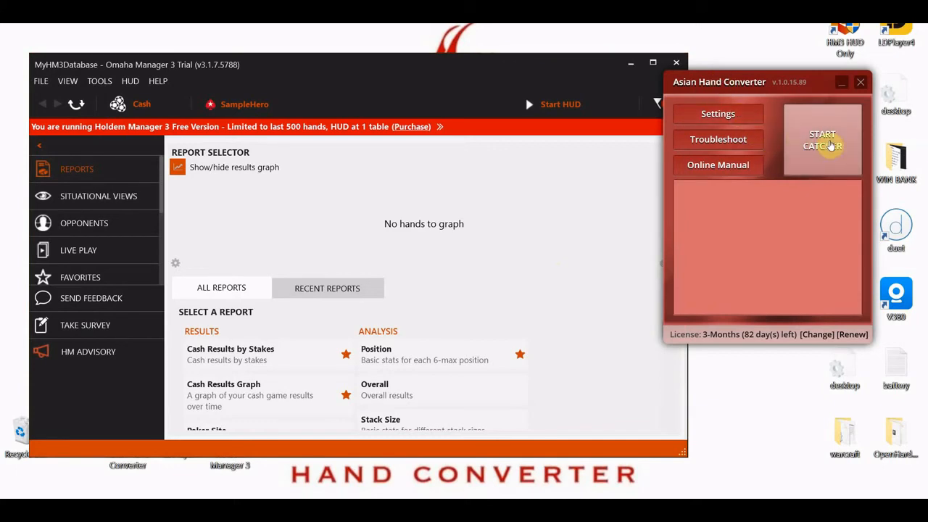
pyautogui.click(831, 146)
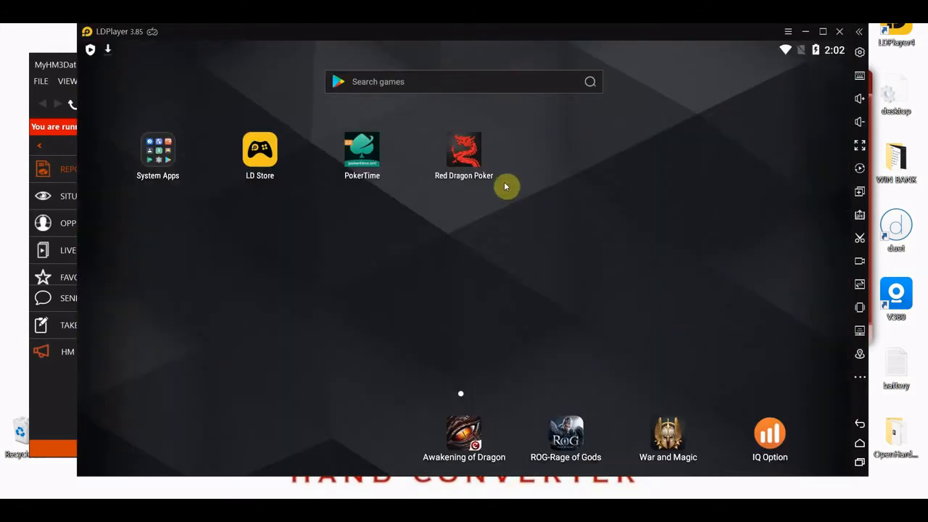
# Step: Launch Red Dragon Poker in LDPlayer and start the HUD in Holdem Manager 3
pyautogui.click(462, 152)
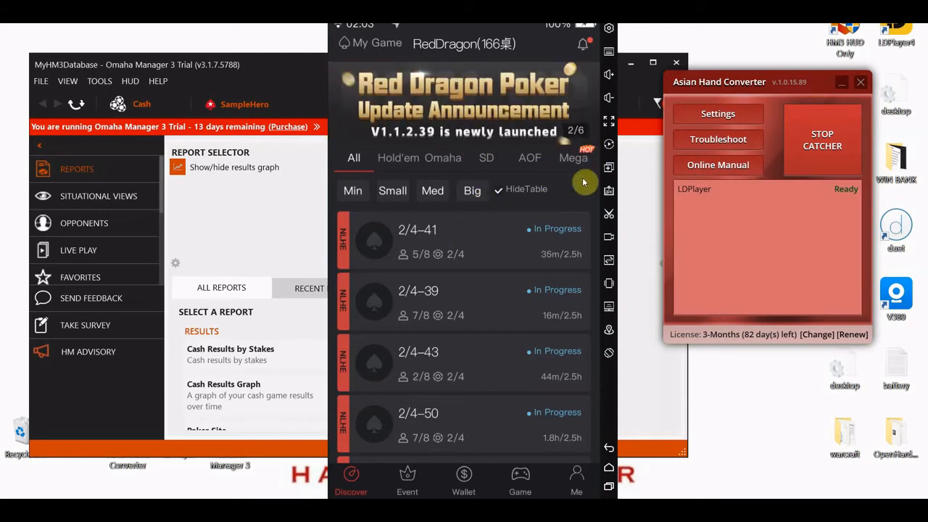
pyautogui.click(252, 72)
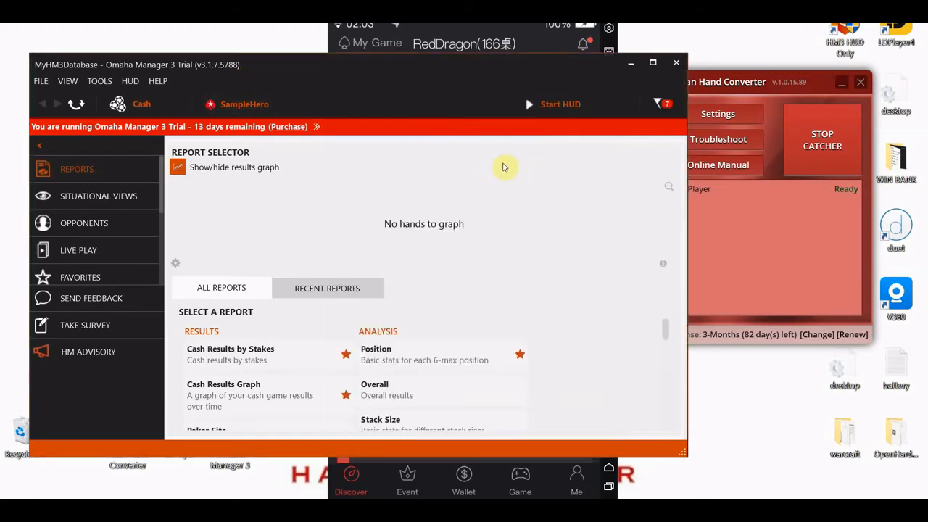
pyautogui.click(544, 104)
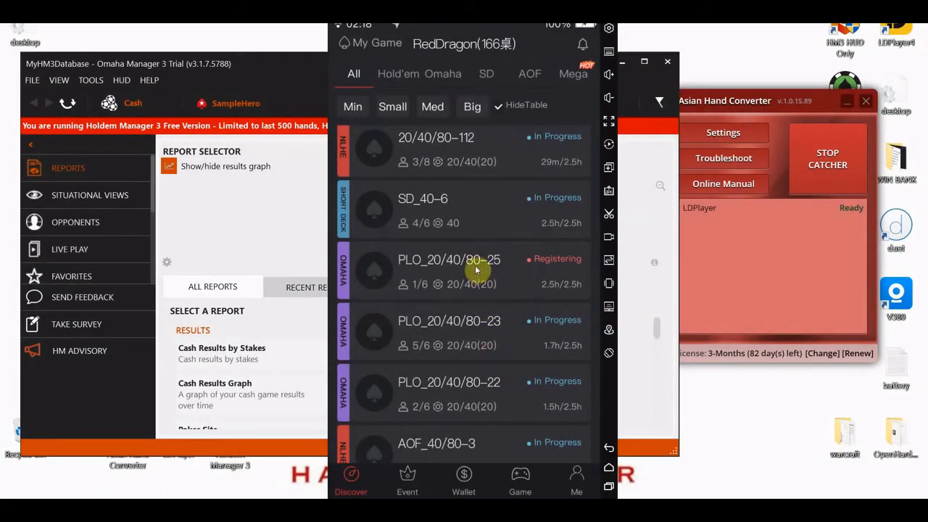
# Step: Open the Omaha table PLO_20/40/80-23 from the Red Dragon Poker lobby
pyautogui.scroll(-1, 464, 234)
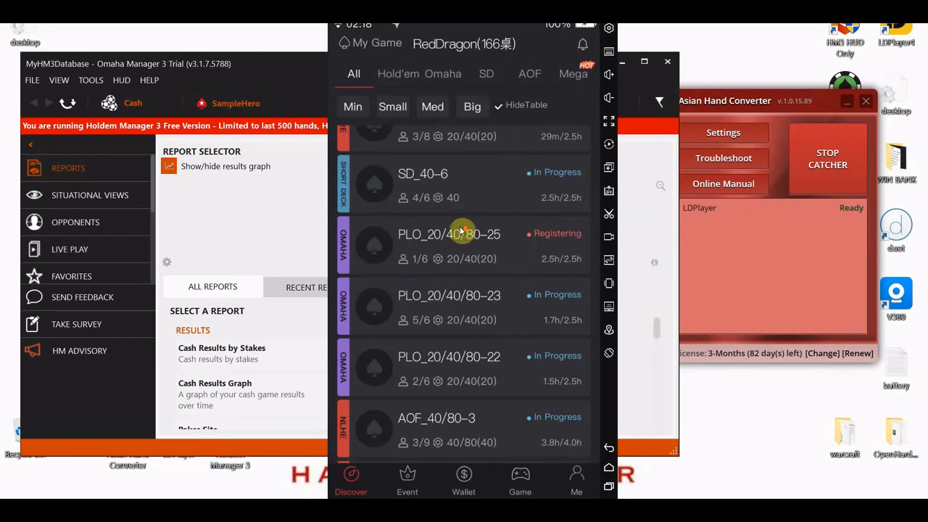
pyautogui.click(450, 295)
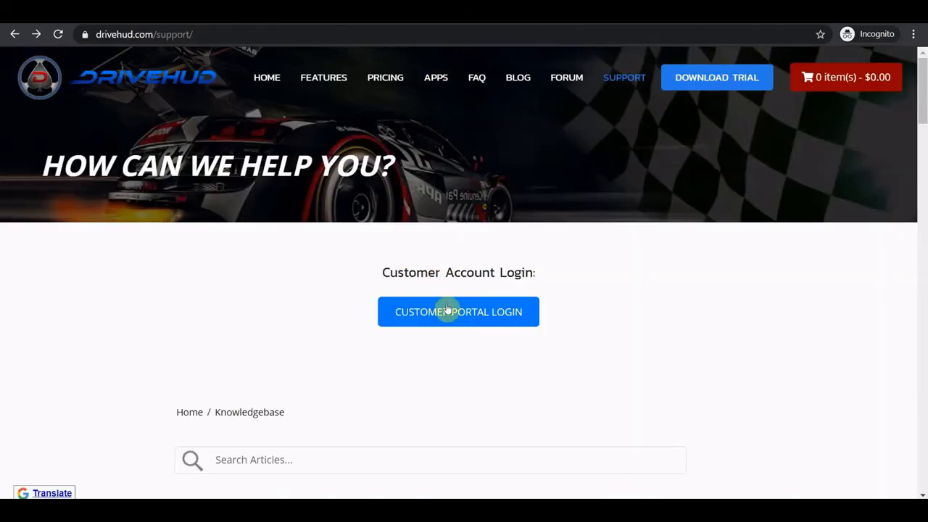
# Step: Look through the knowledge base articles and support contact options on the DriveHUD support page
pyautogui.scroll(-4, 450, 329)
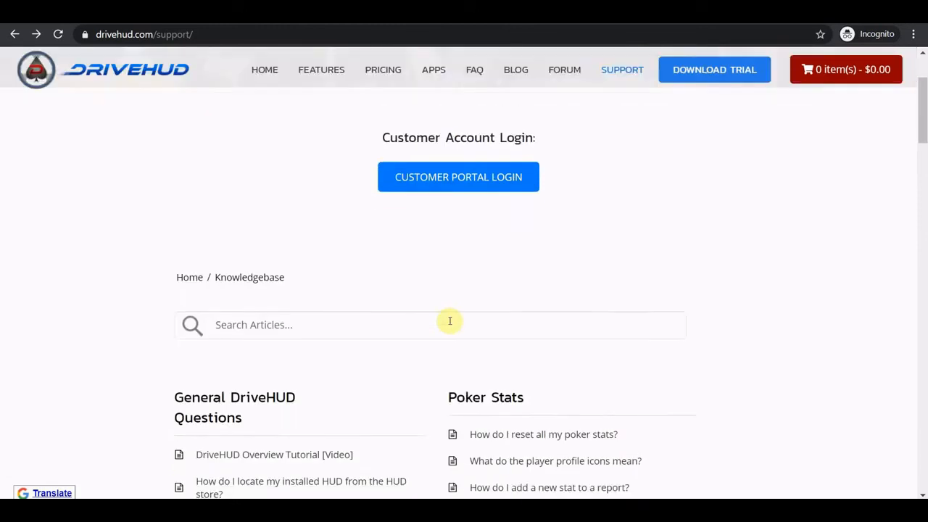
pyautogui.scroll(-1, 453, 323)
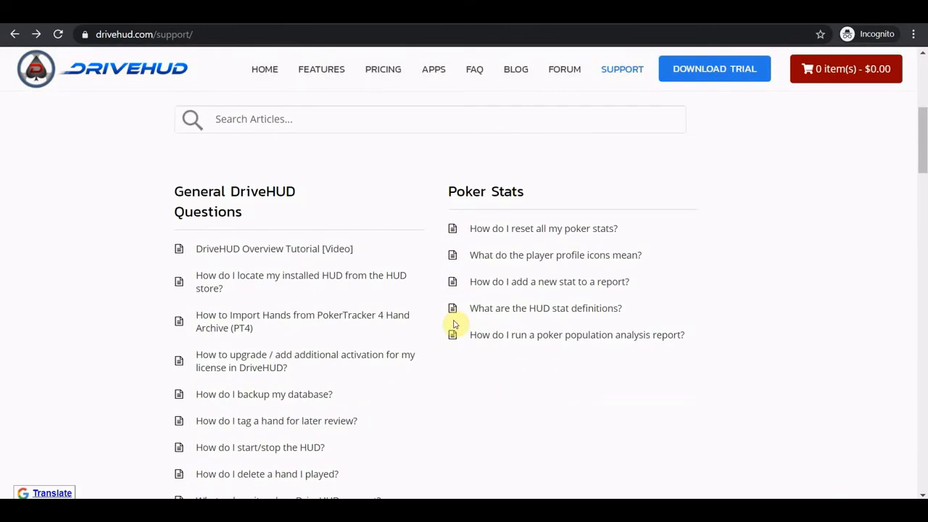
pyautogui.scroll(-4, 450, 332)
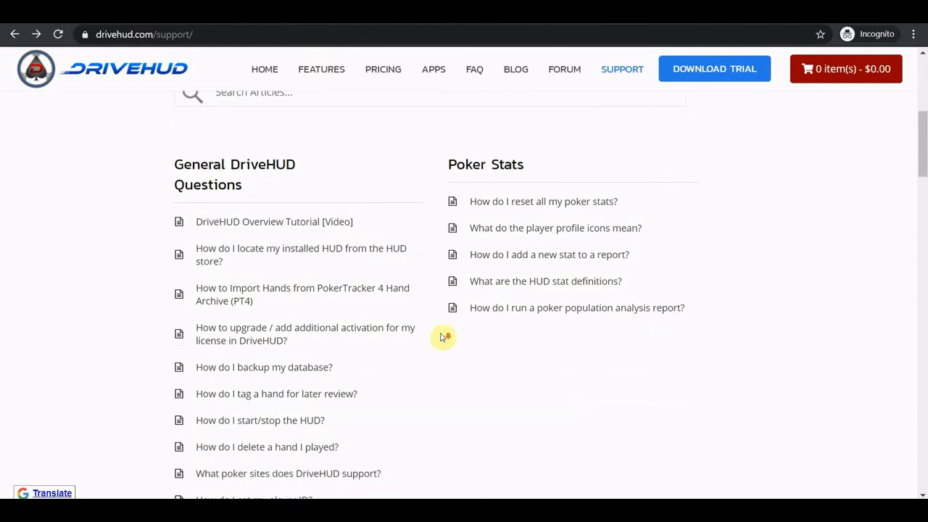
pyautogui.scroll(-1, 444, 337)
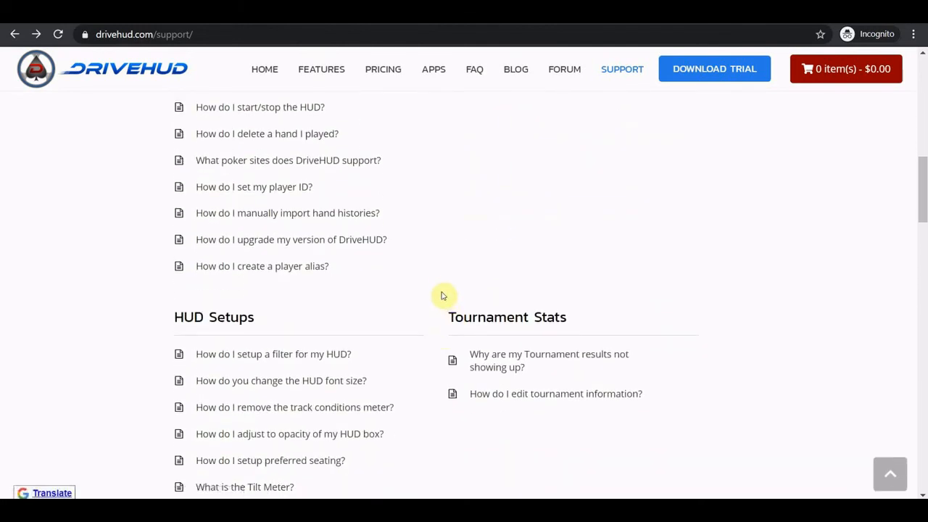
pyautogui.scroll(-7, 441, 286)
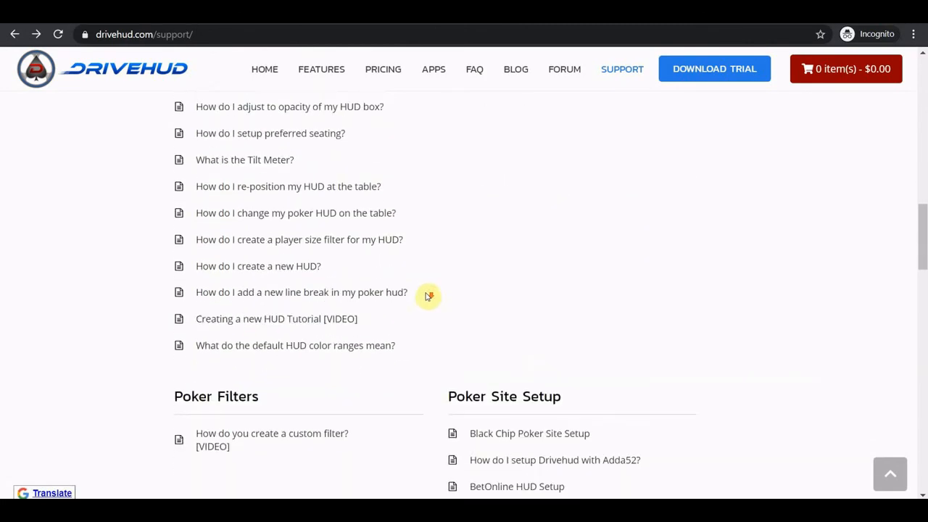
pyautogui.scroll(-8, 428, 295)
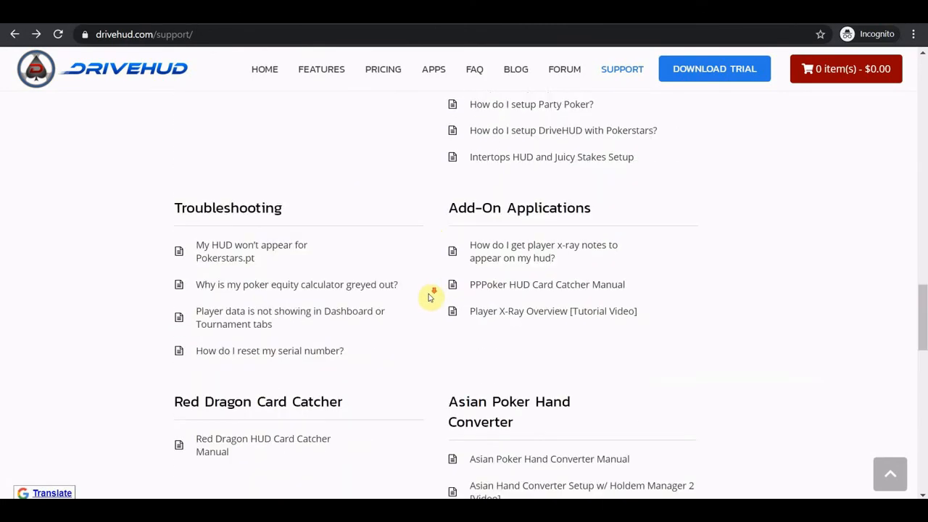
pyautogui.scroll(-7, 437, 297)
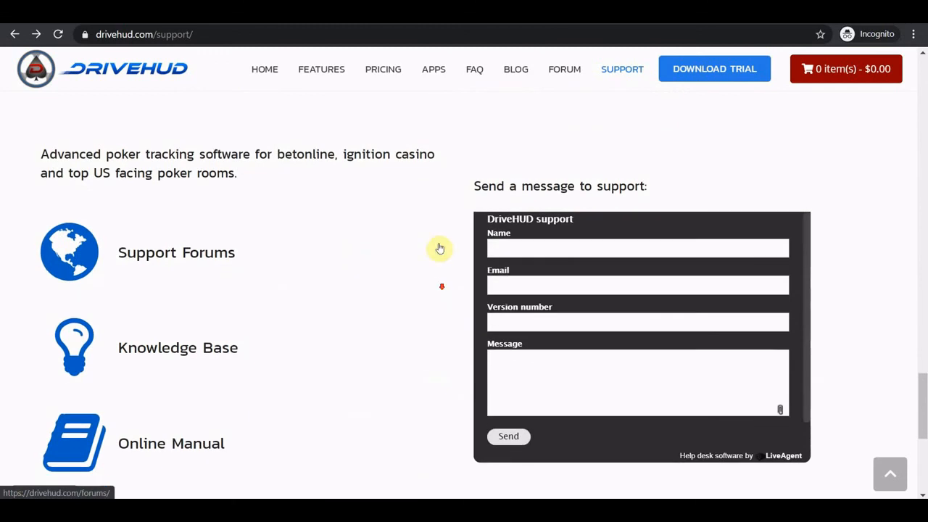